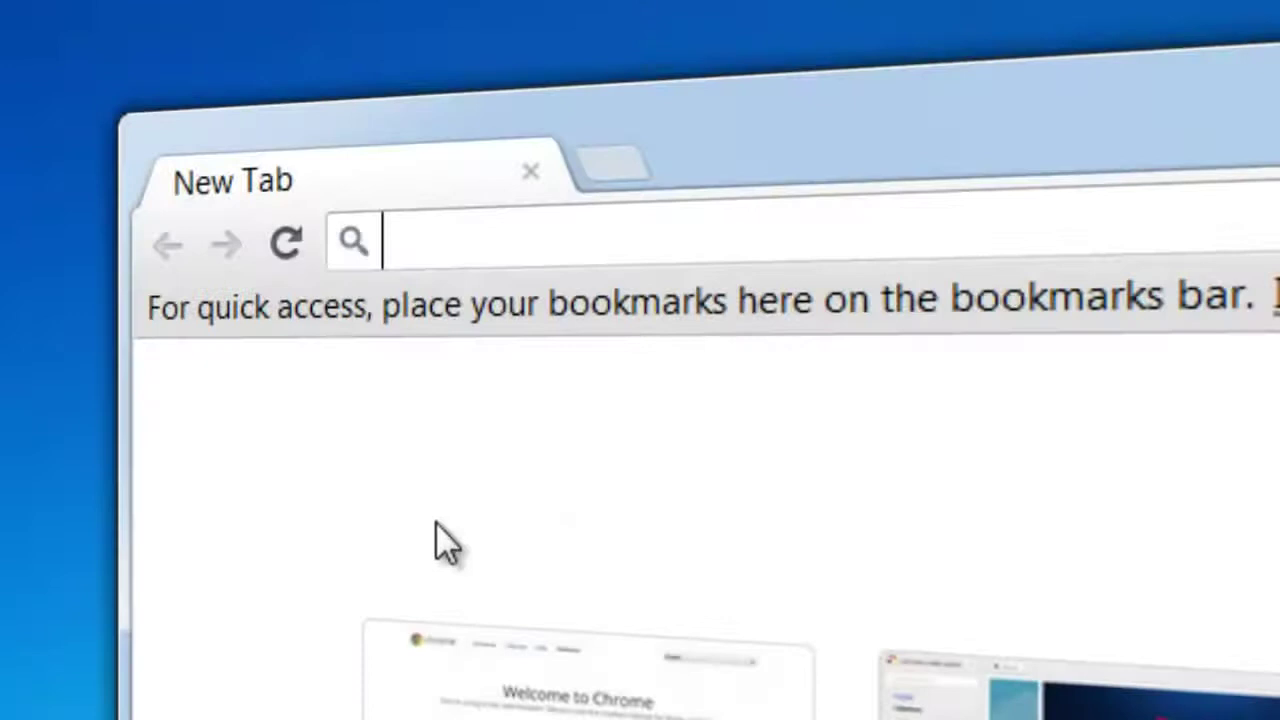
Load net-usb.com and go to the USB Network Gate Download page.
text(net-usb.com)
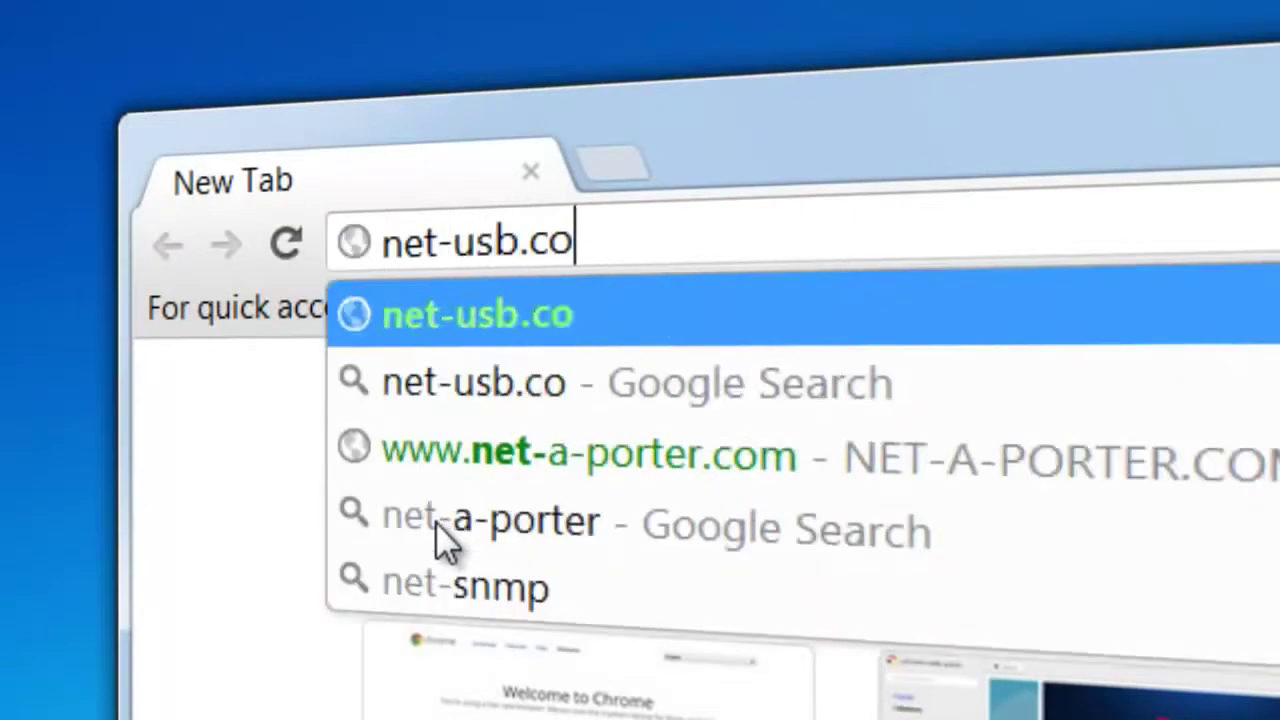
key(Return)
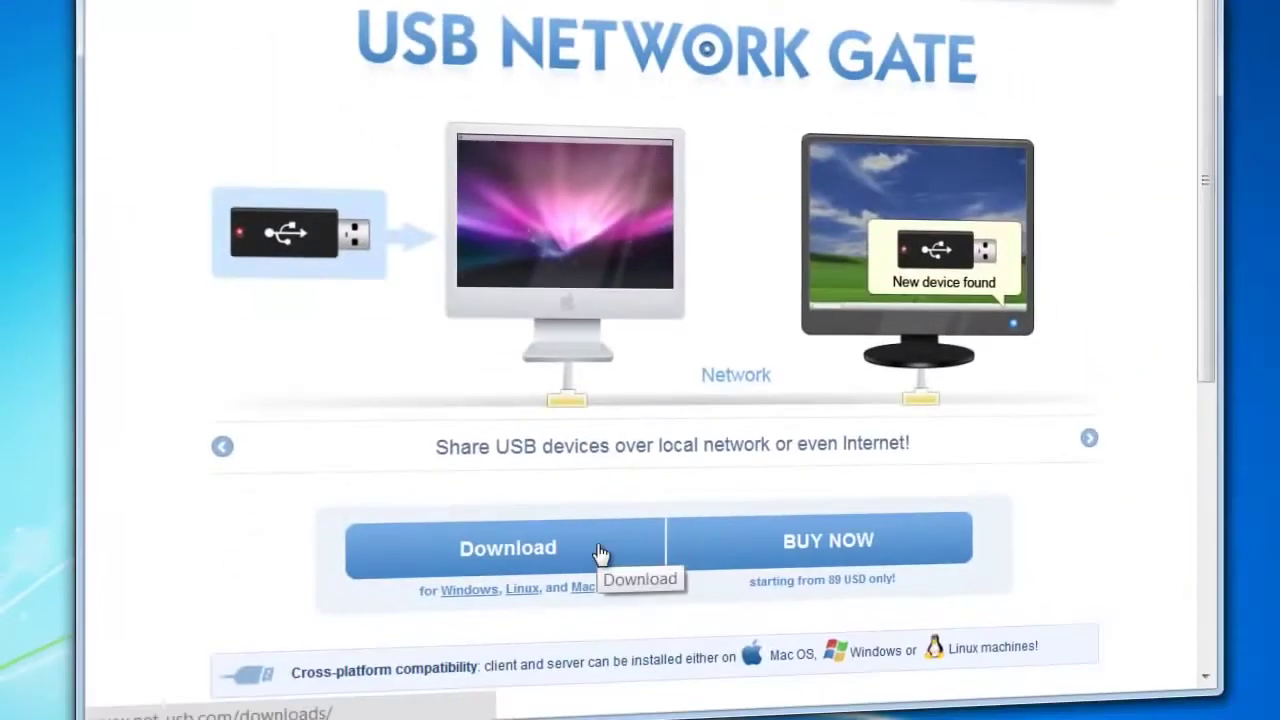
click(600, 553)
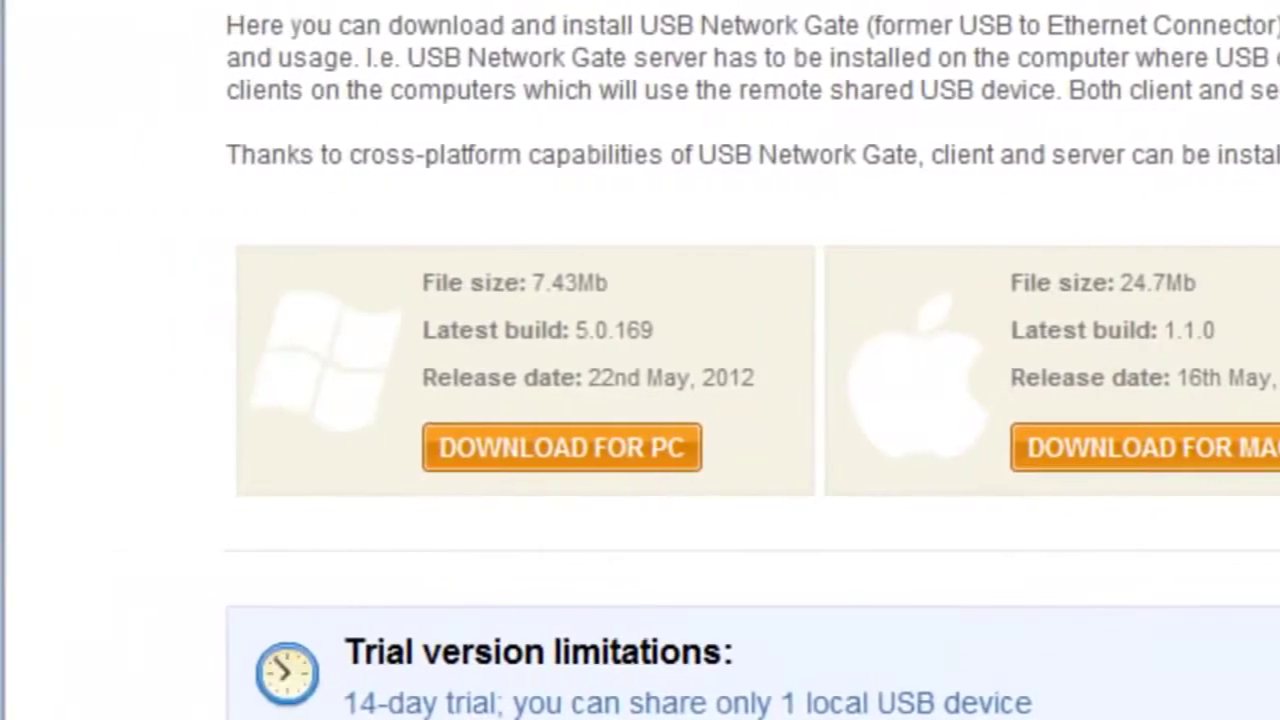
Download the PC build, launch Configure USB Network Gate, and select the Mass Storage Device.
click(628, 470)
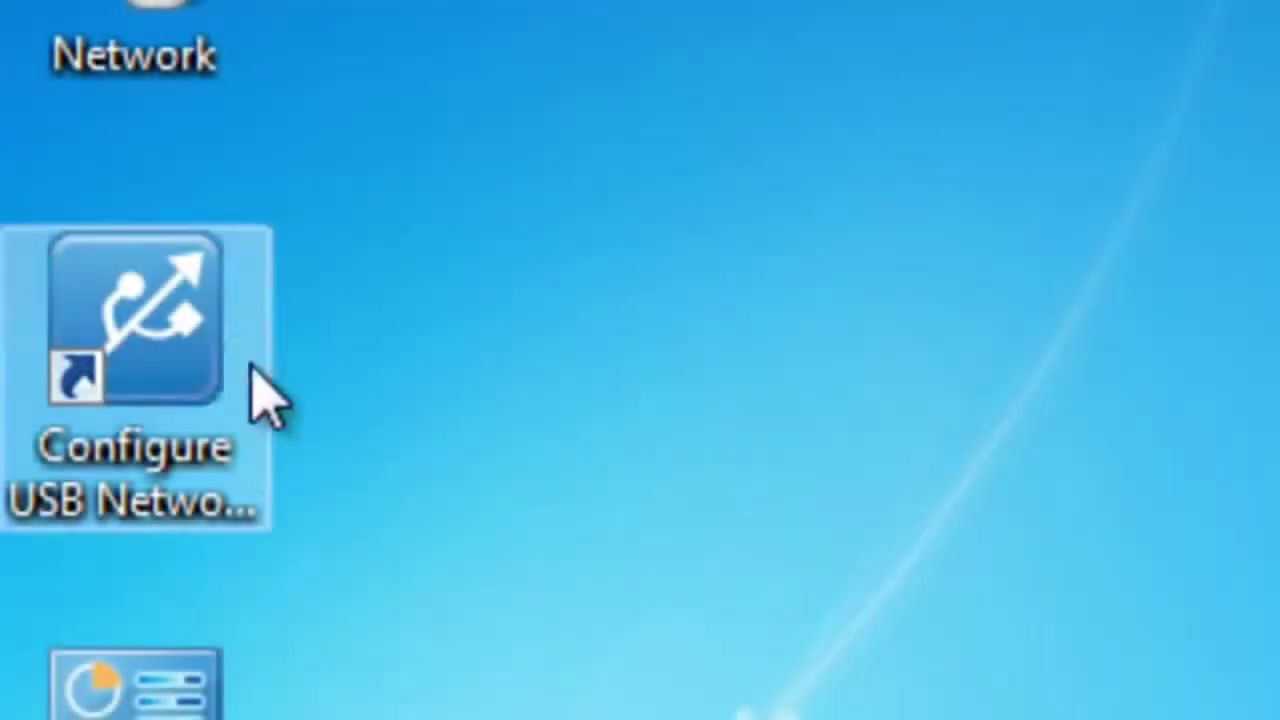
double_click(203, 383)
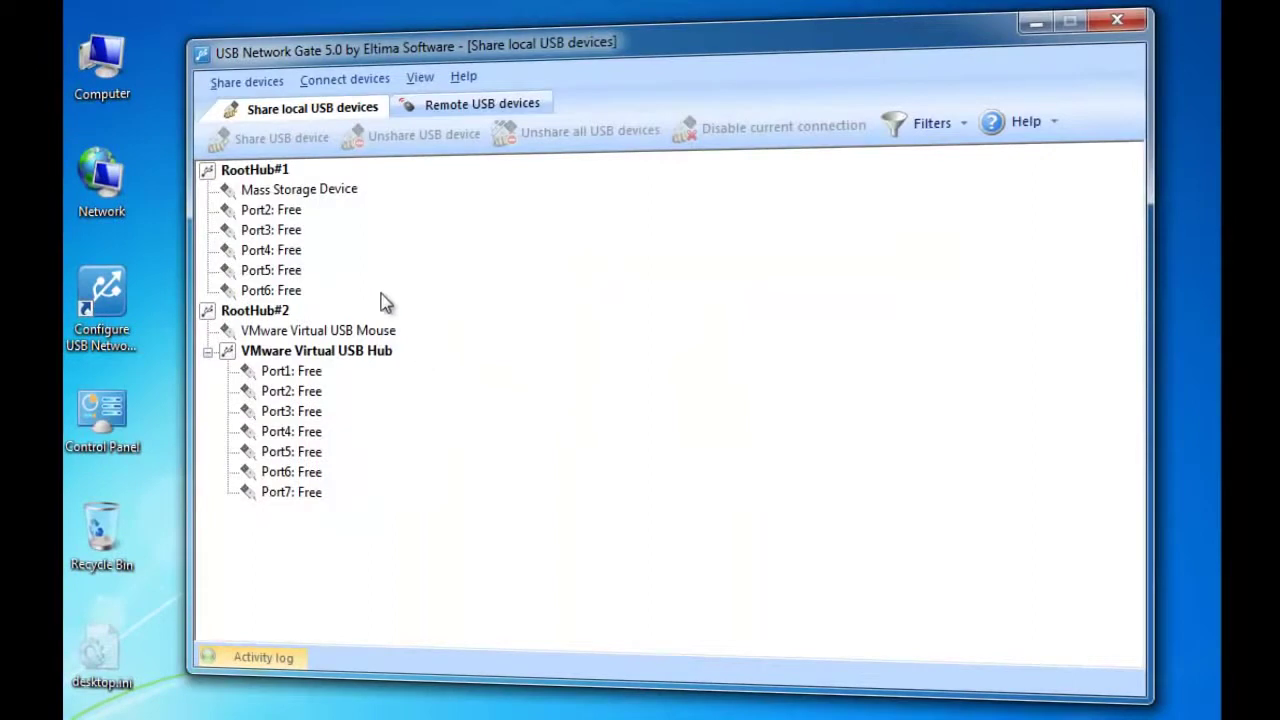
click(313, 189)
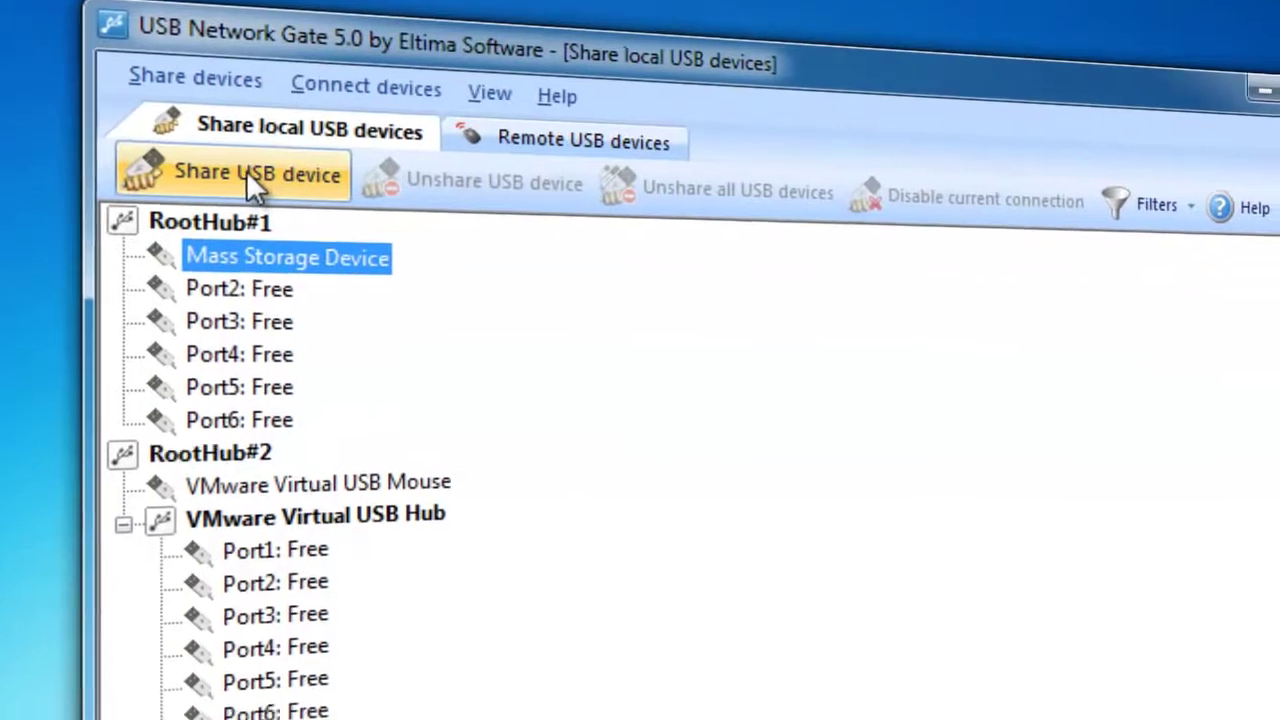
Share the Mass Storage Device with authorization, a confirmed password, and description 'Flash Drive'.
click(259, 186)
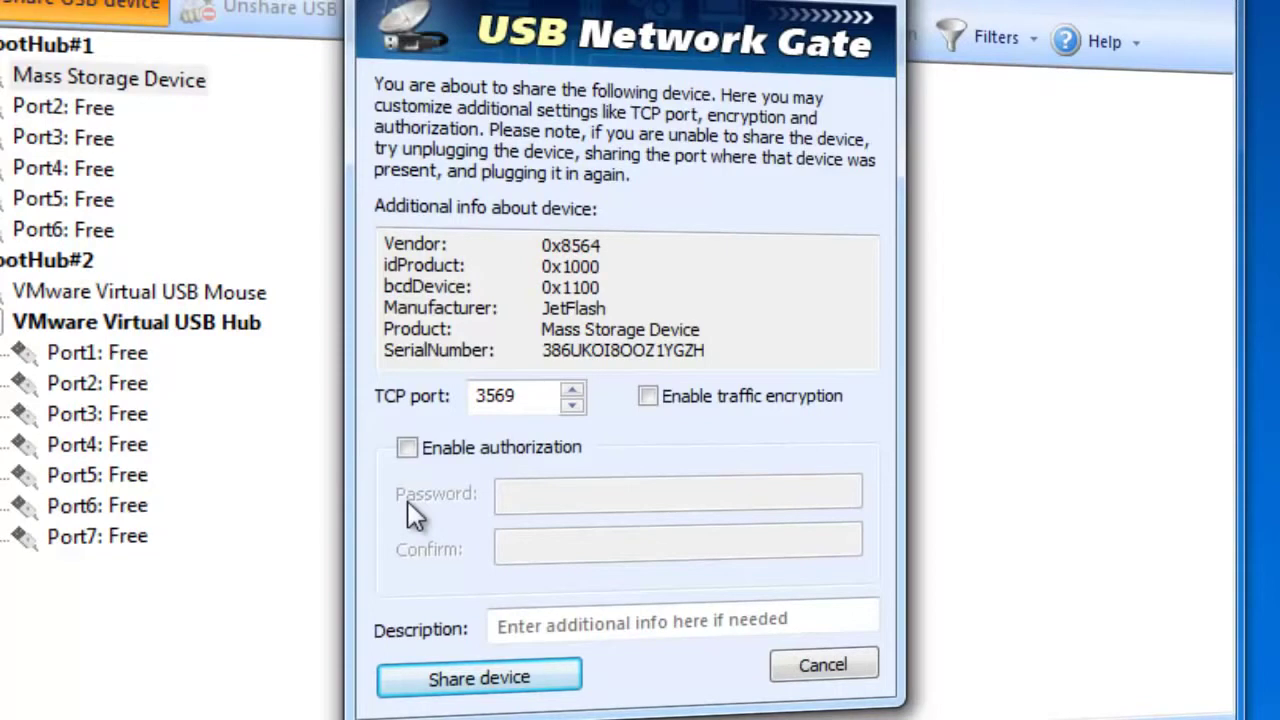
click(406, 448)
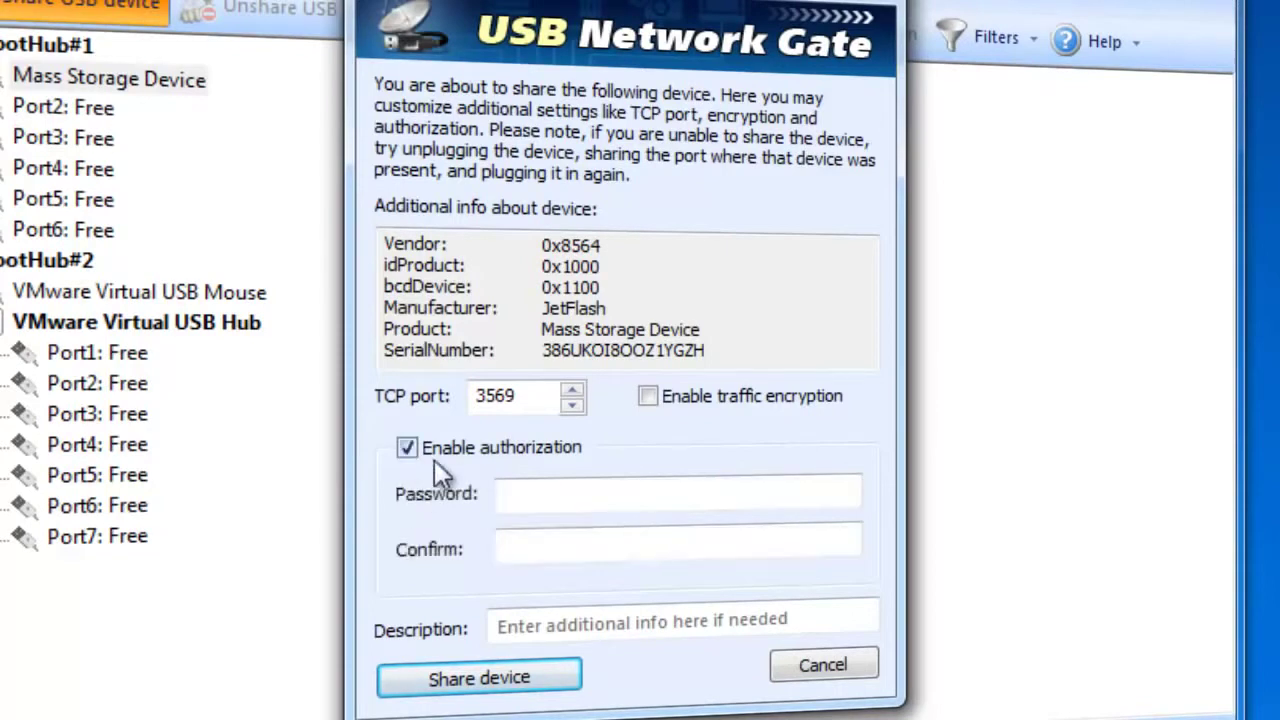
click(512, 490)
text(123456)
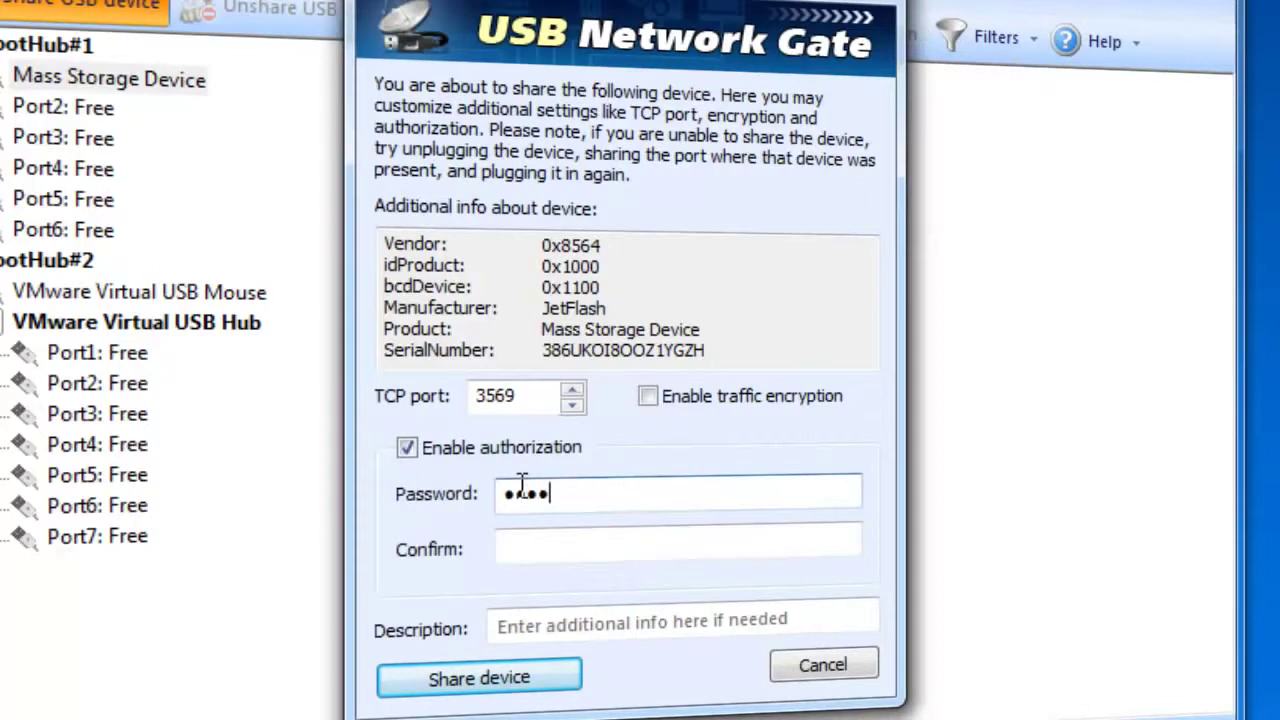
click(541, 563)
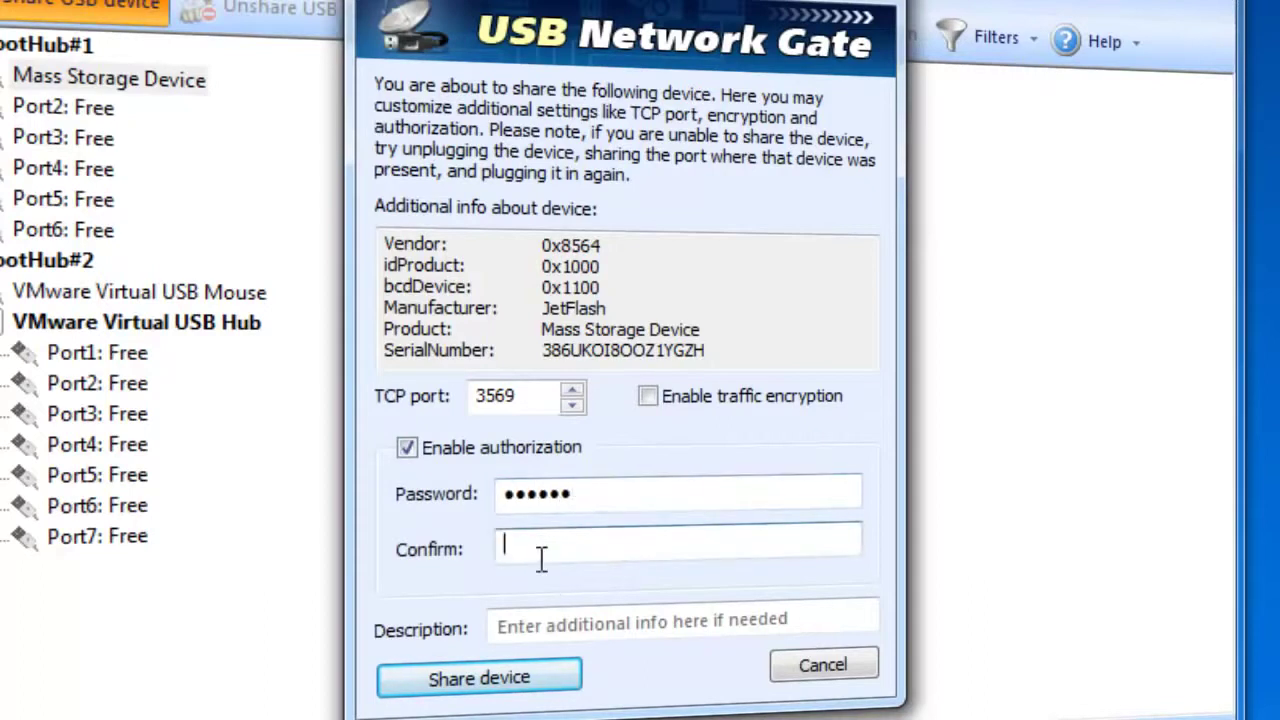
text(123456)
click(524, 622)
text(Flash Drive)
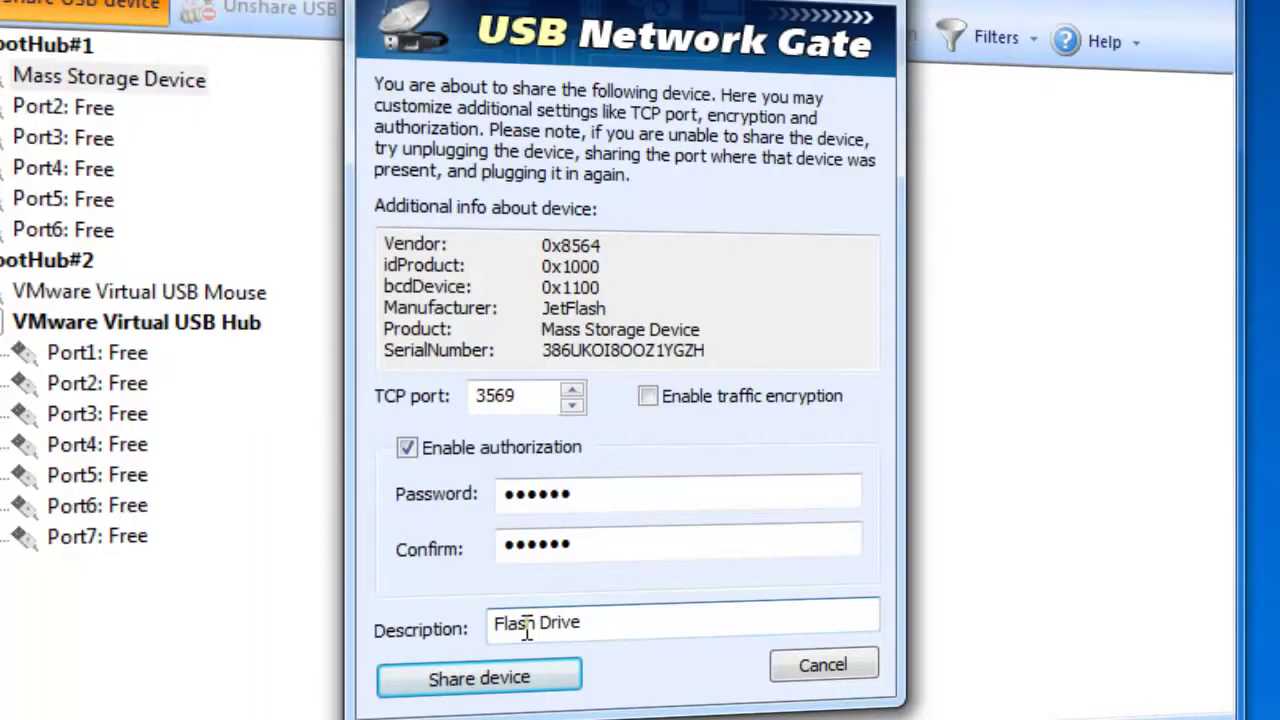
click(514, 679)
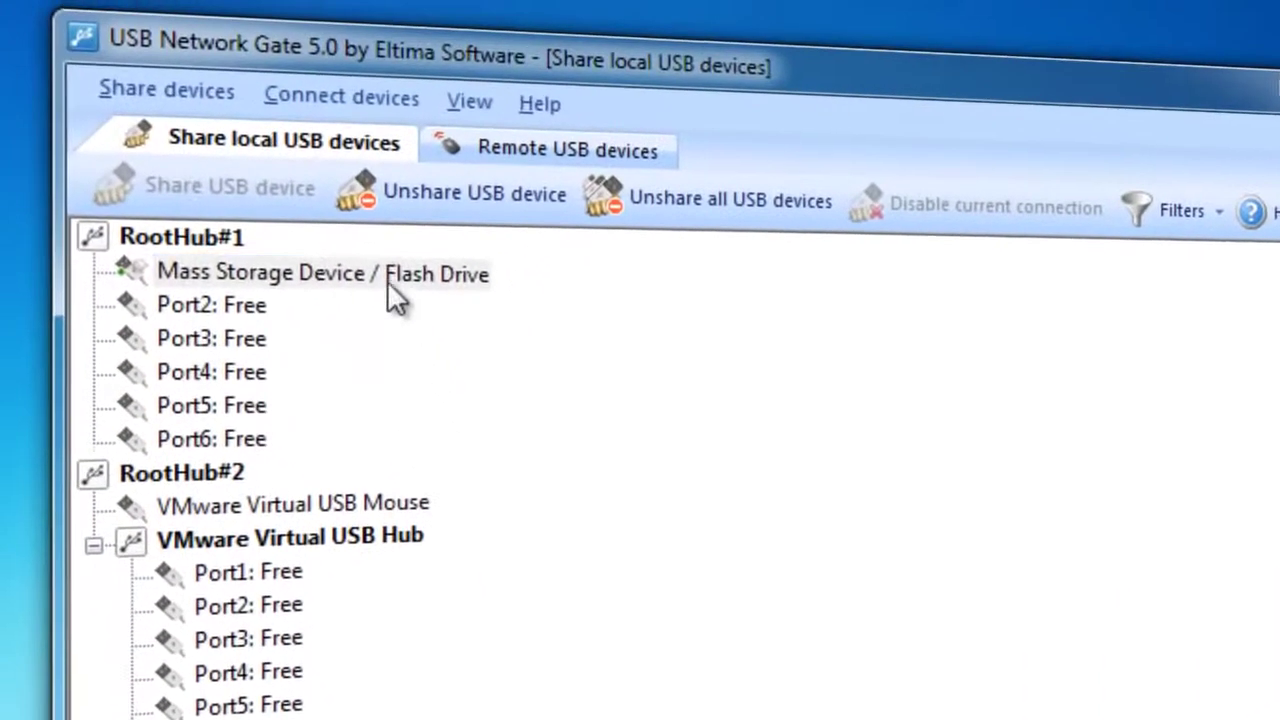
Unshare the 'Mass Storage Device / Flash Drive' entry.
click(388, 280)
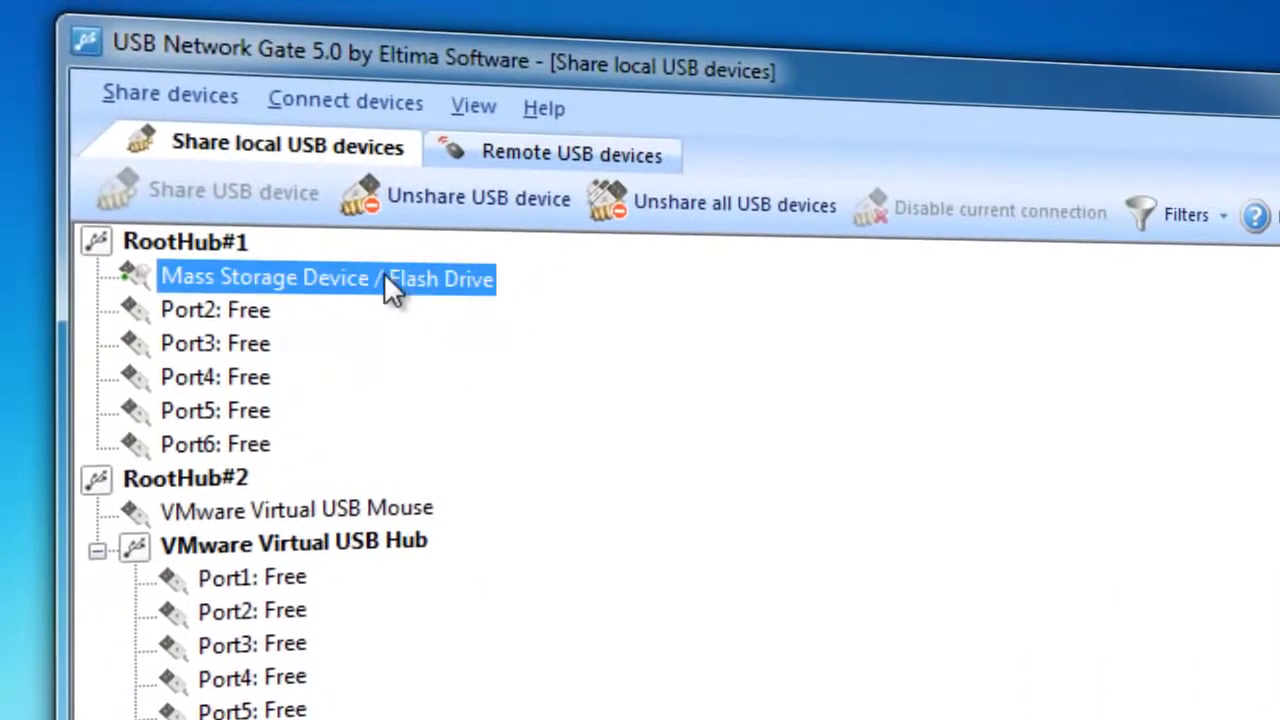
click(441, 196)
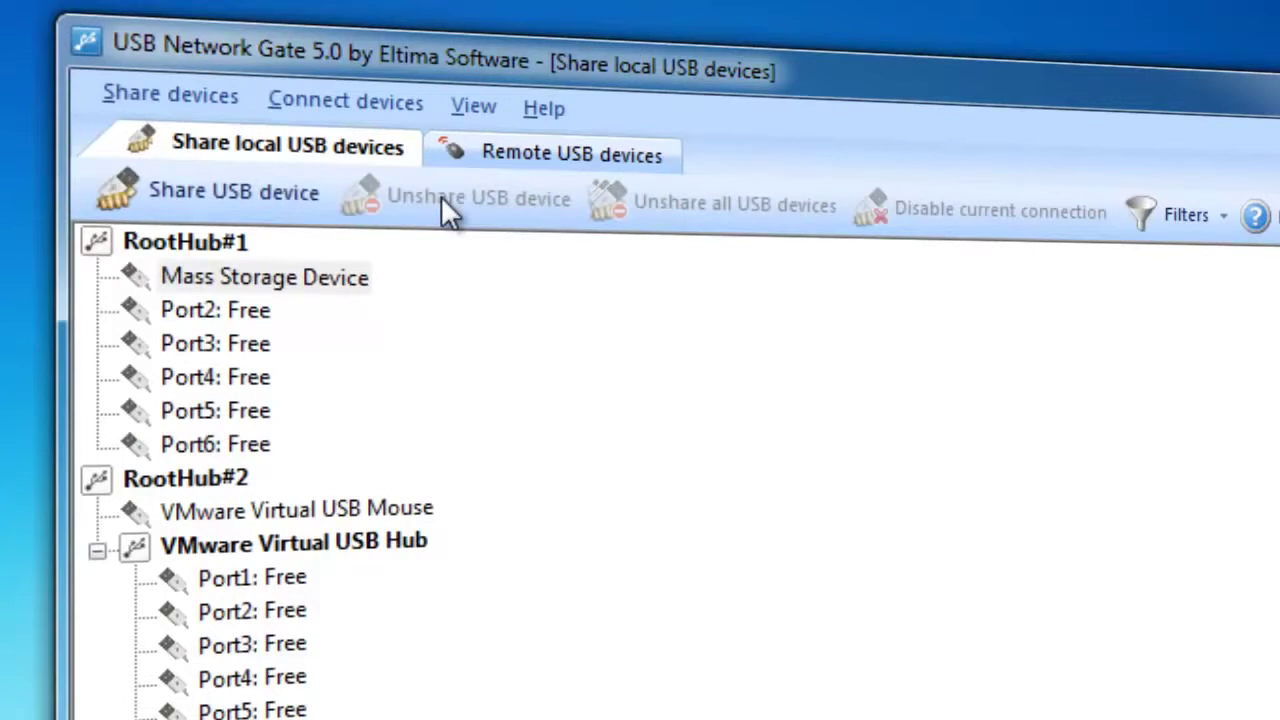
Search host 192.168.0.150 for shared remote USB devices.
click(543, 155)
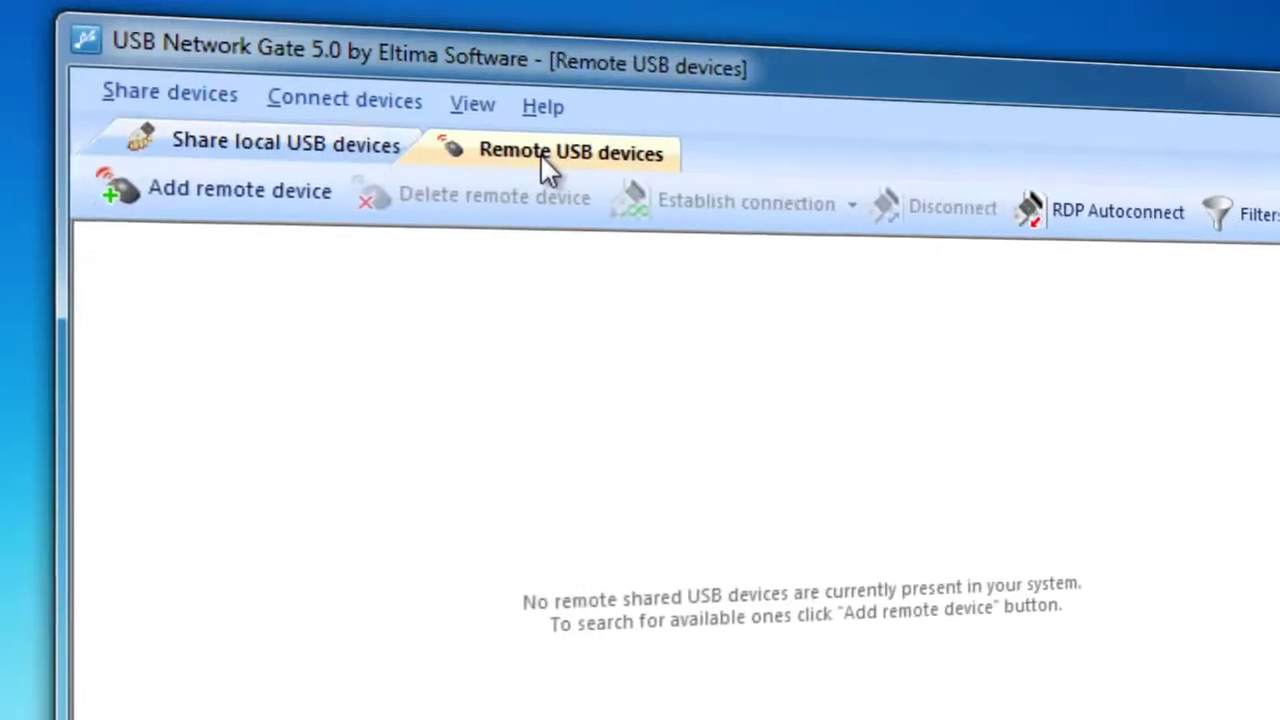
click(210, 92)
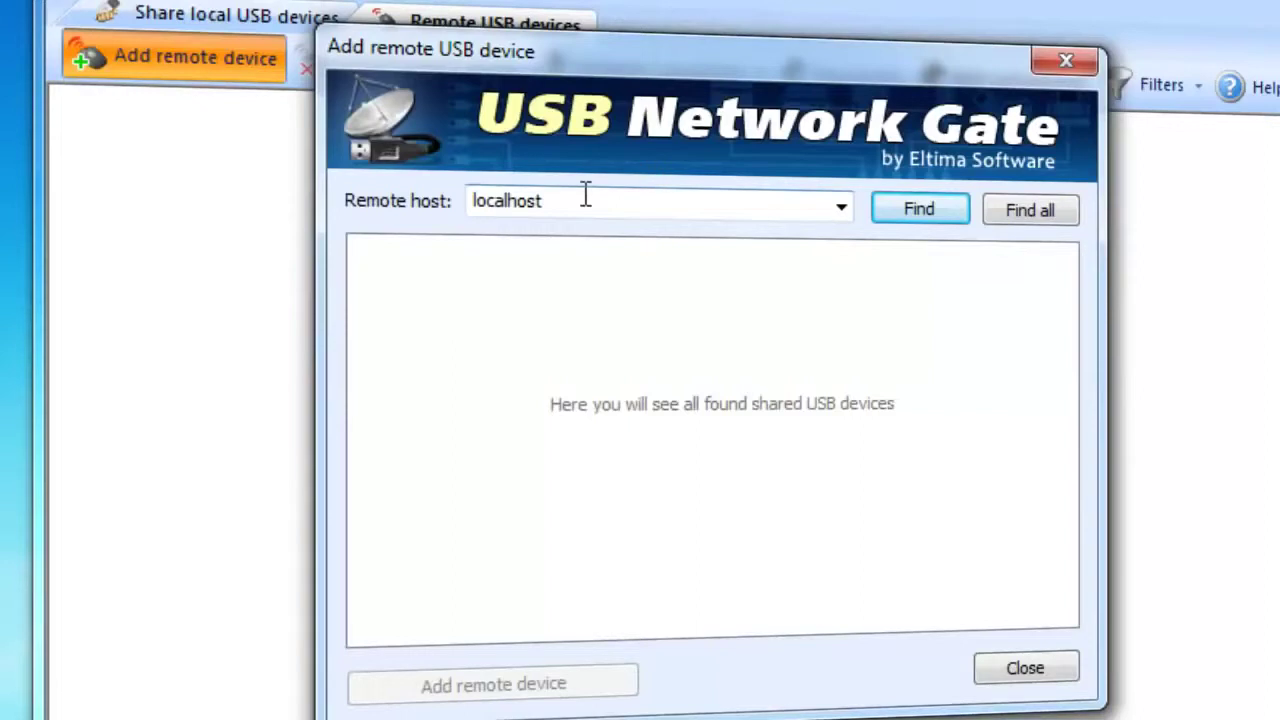
double_click(585, 196)
text(1)
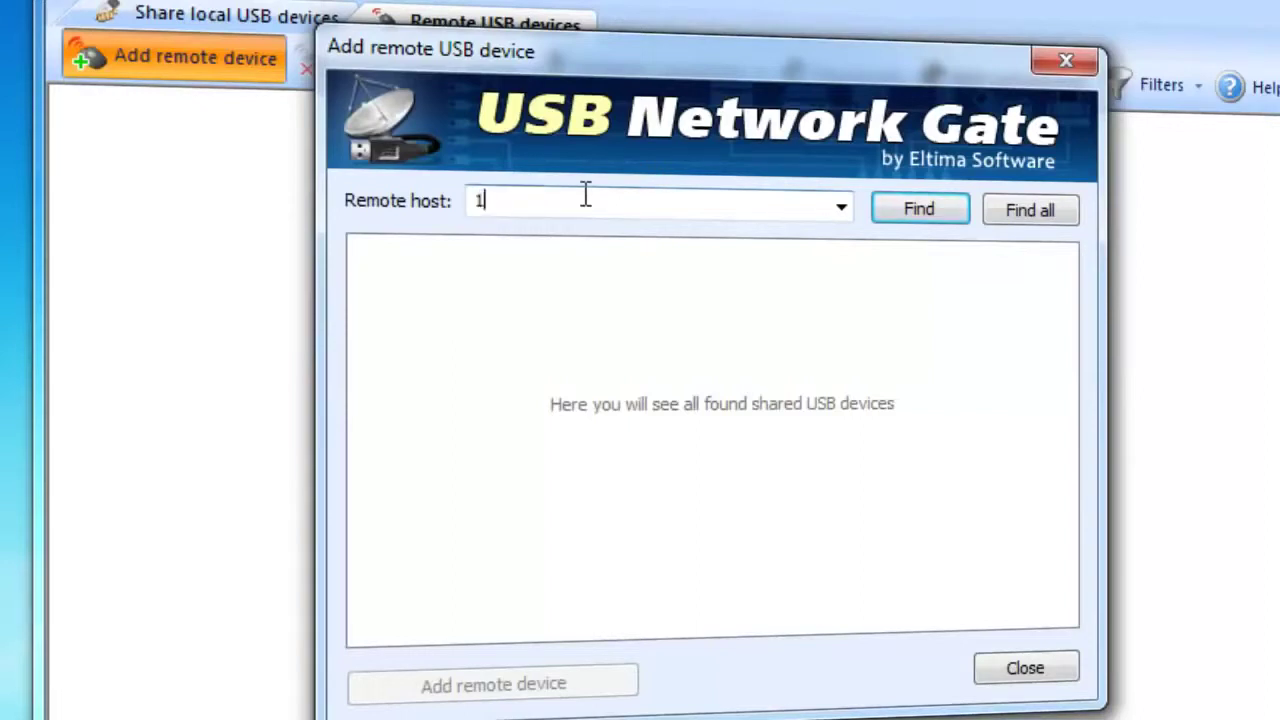
text(92.168.0.150)
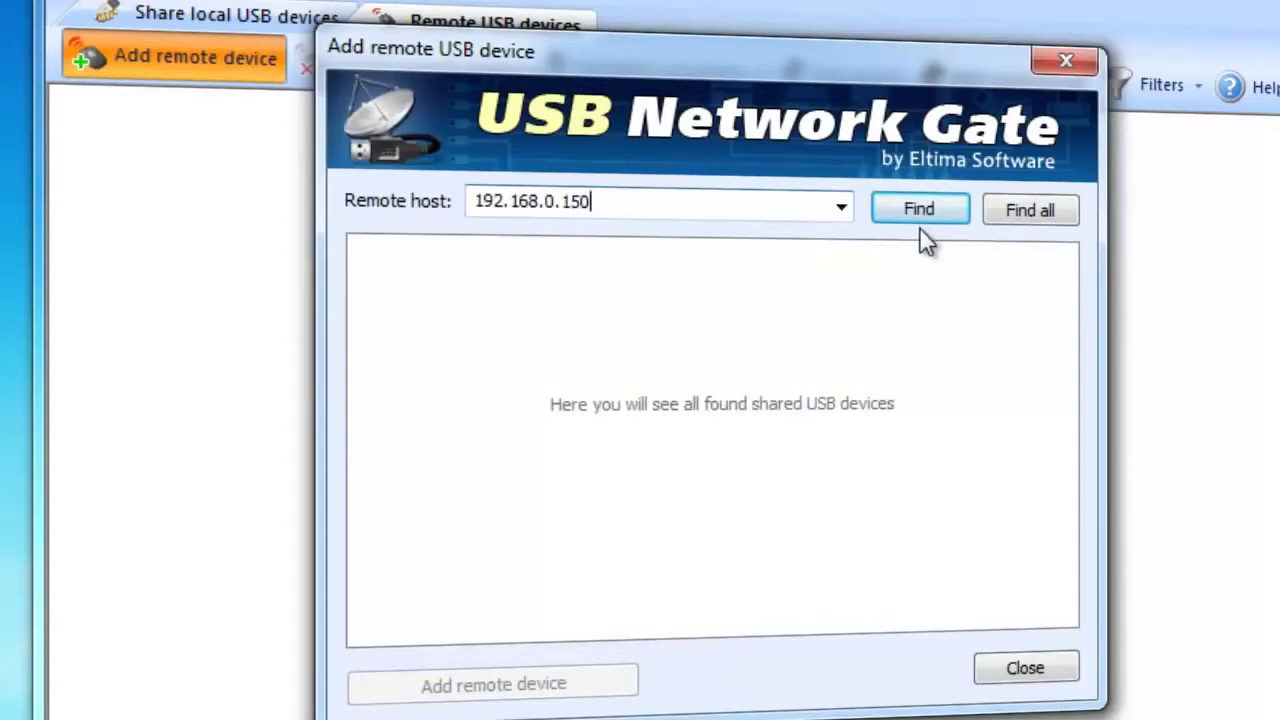
click(918, 214)
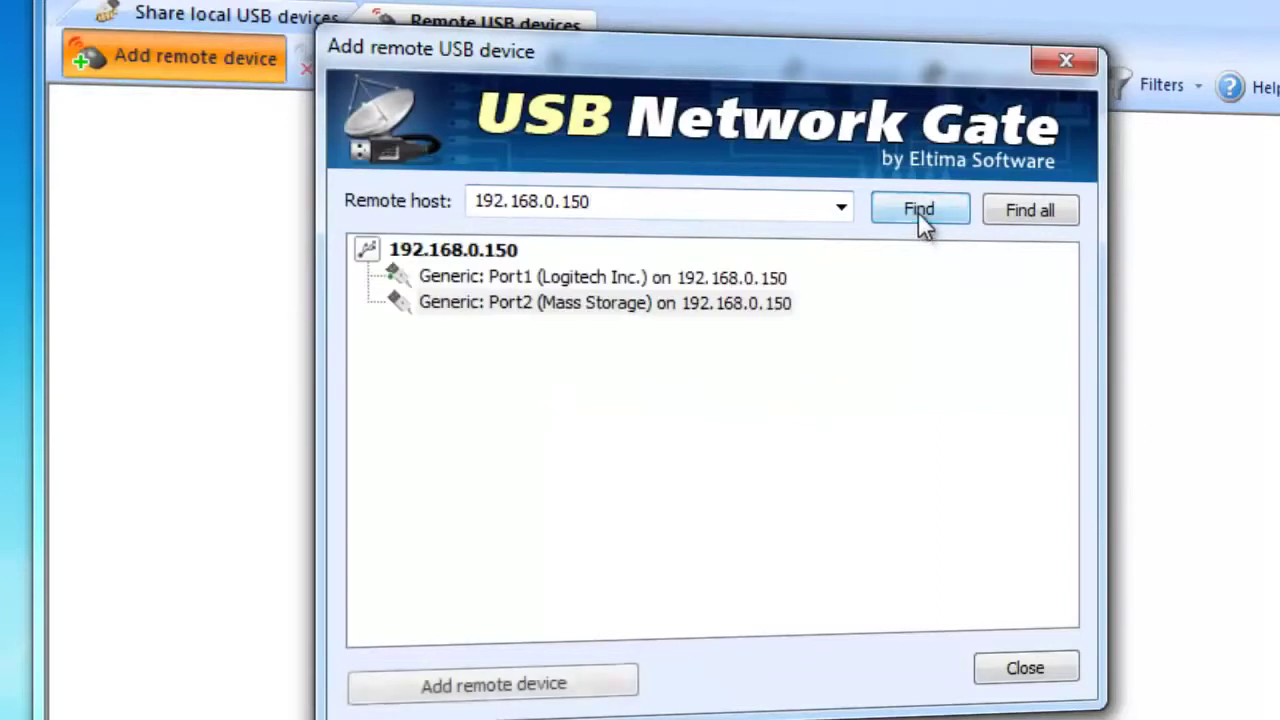
Add the Logitech device on Port1 and the Mass Storage on Port2 to the remote list.
click(745, 277)
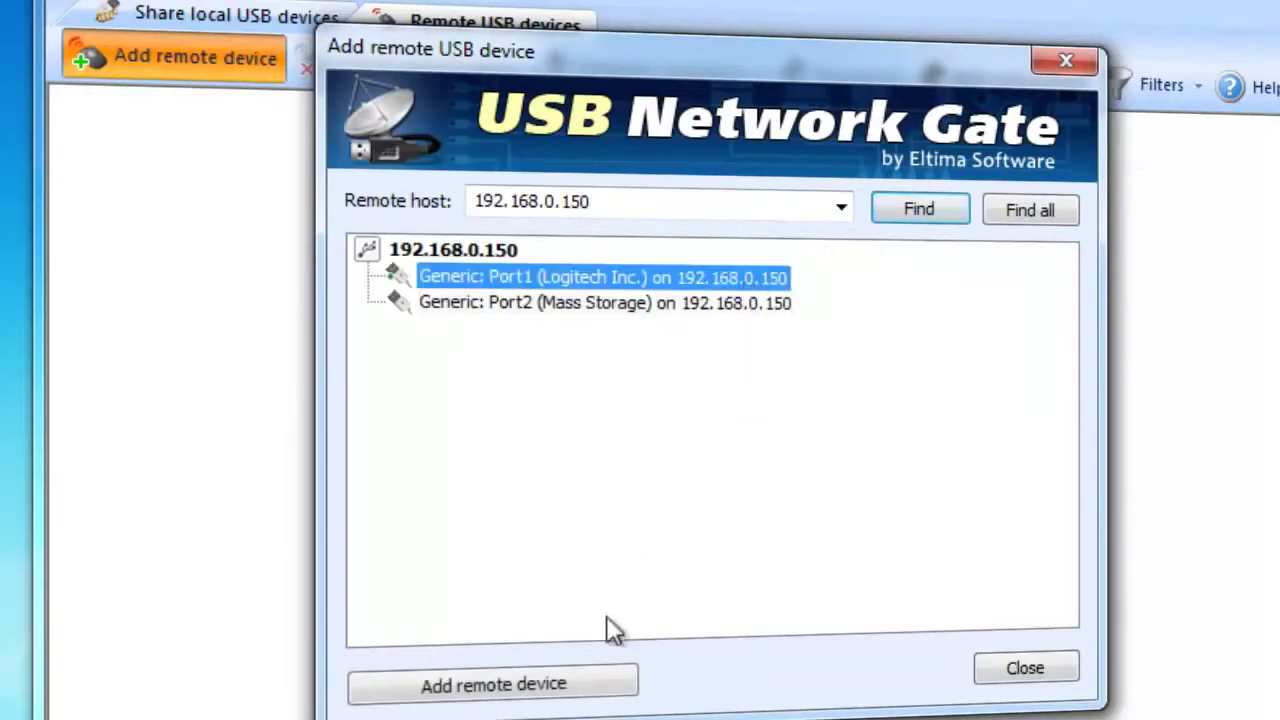
click(591, 684)
click(647, 304)
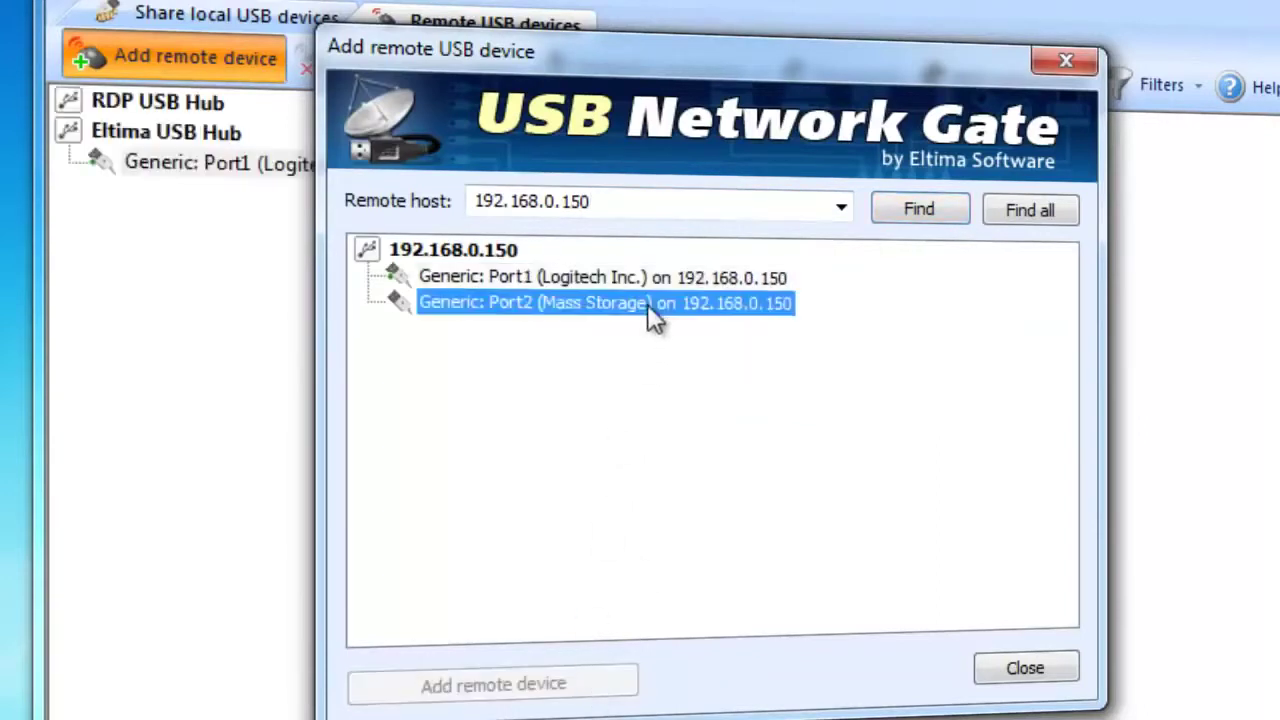
click(528, 682)
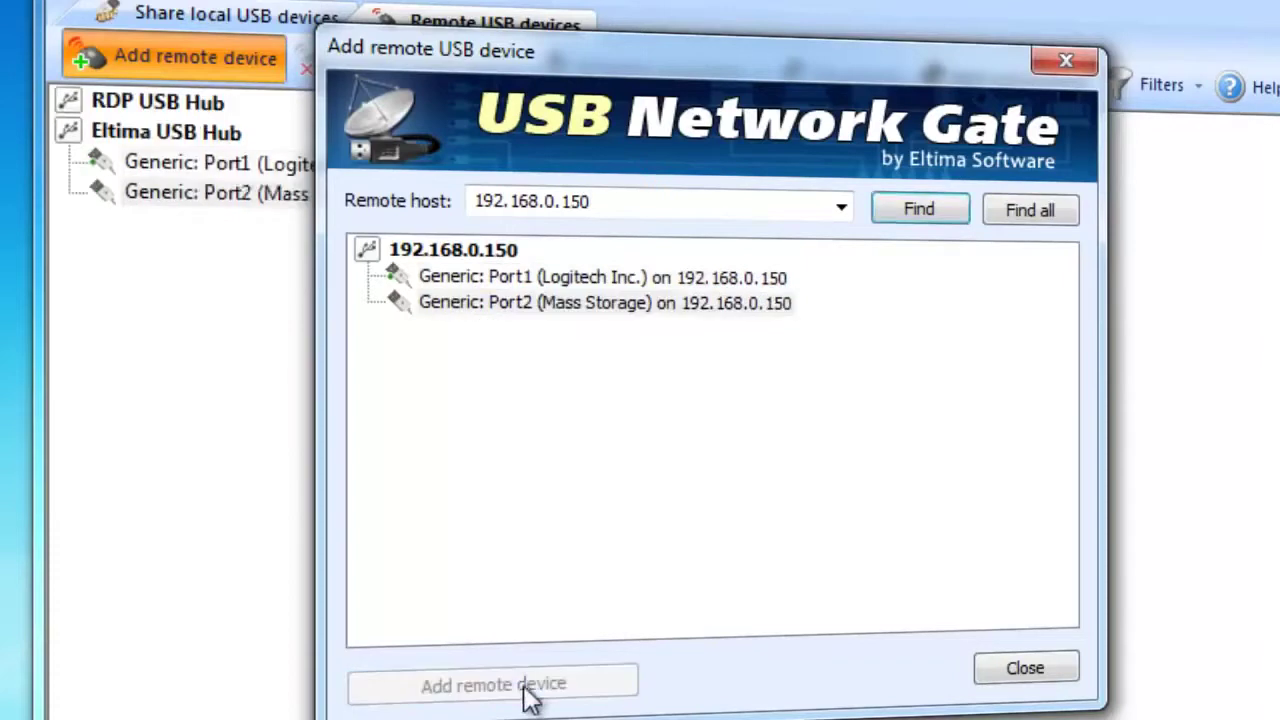
click(1010, 664)
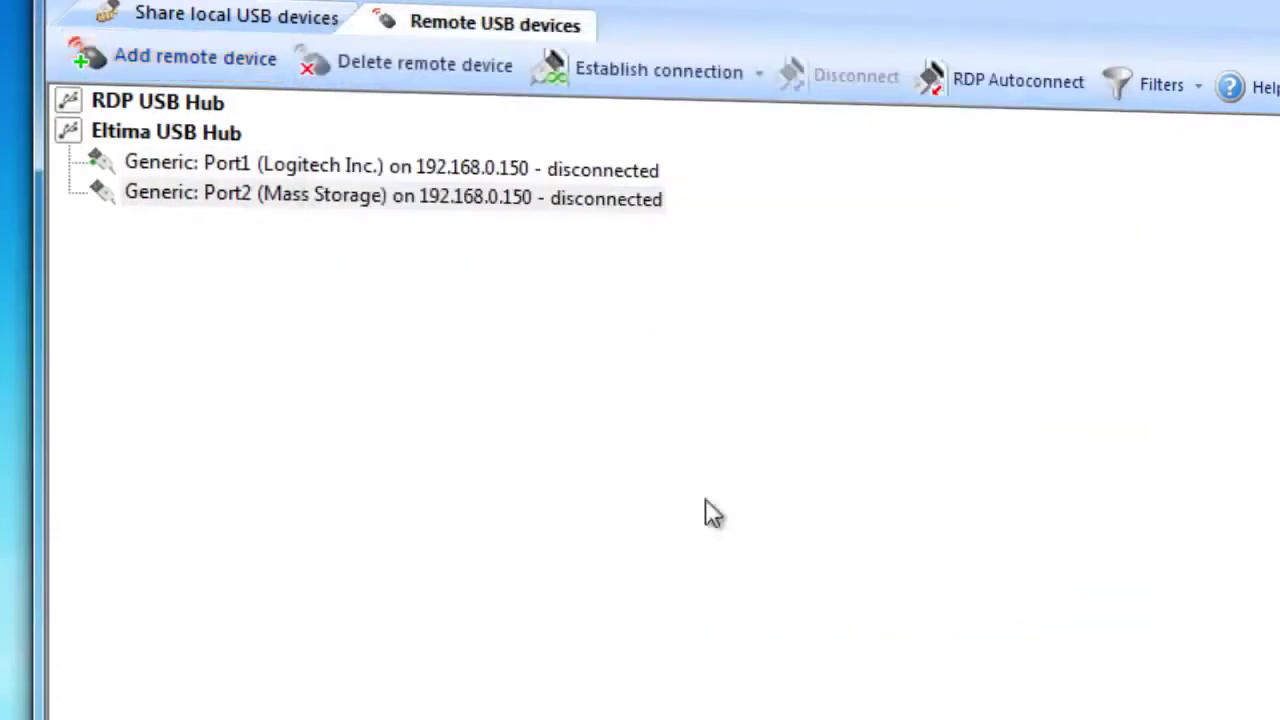
Connect Port1 (Logitech) with its password, then begin connecting Port2 (Mass Storage).
click(486, 168)
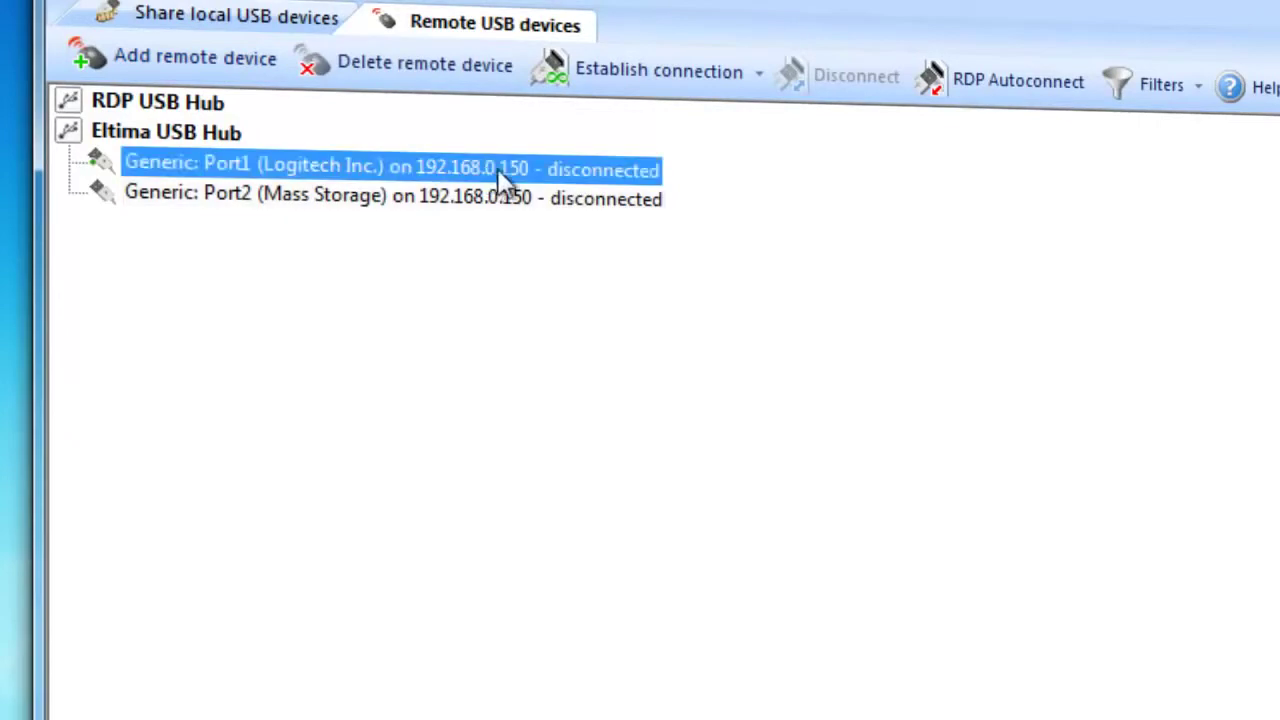
click(609, 69)
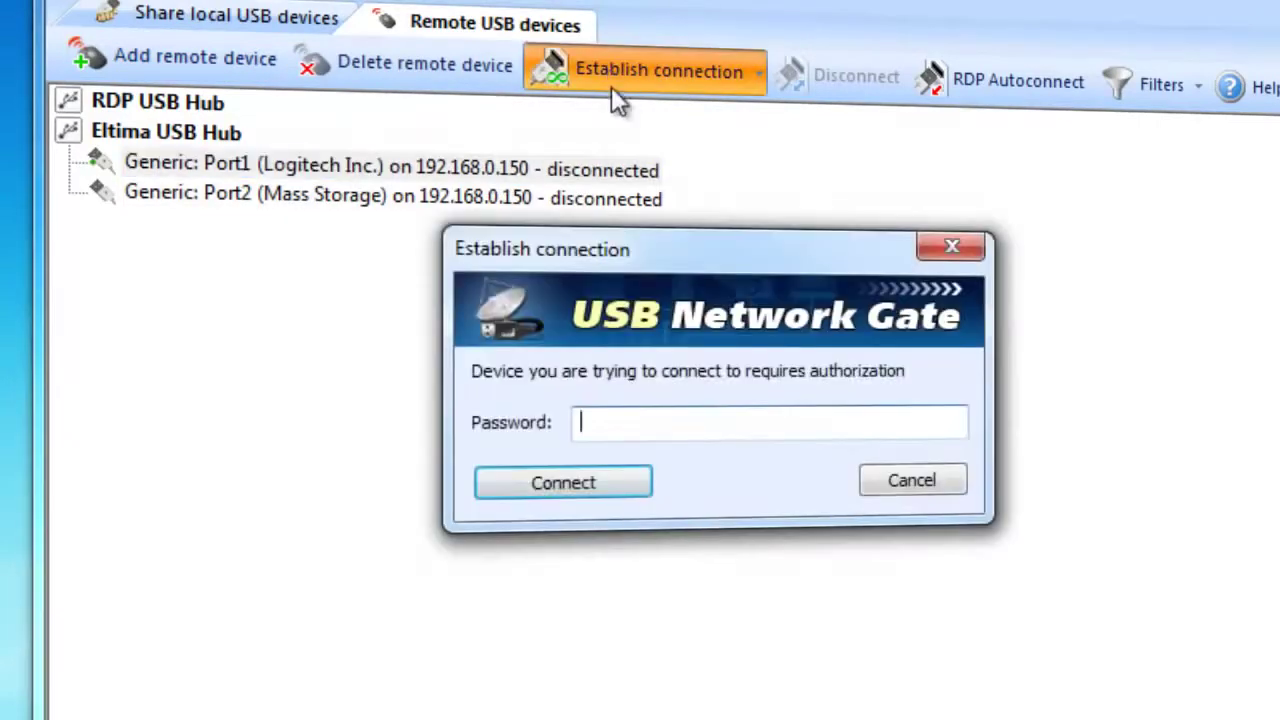
text(•••••••)
click(634, 489)
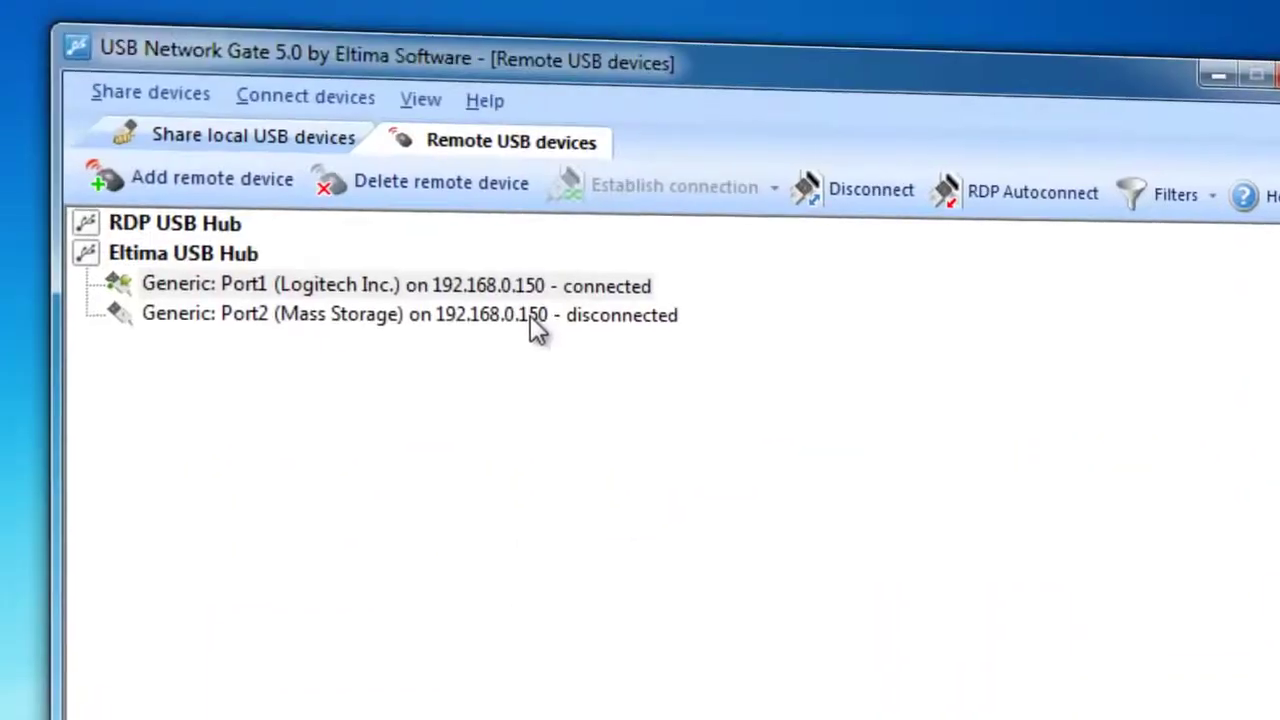
click(530, 315)
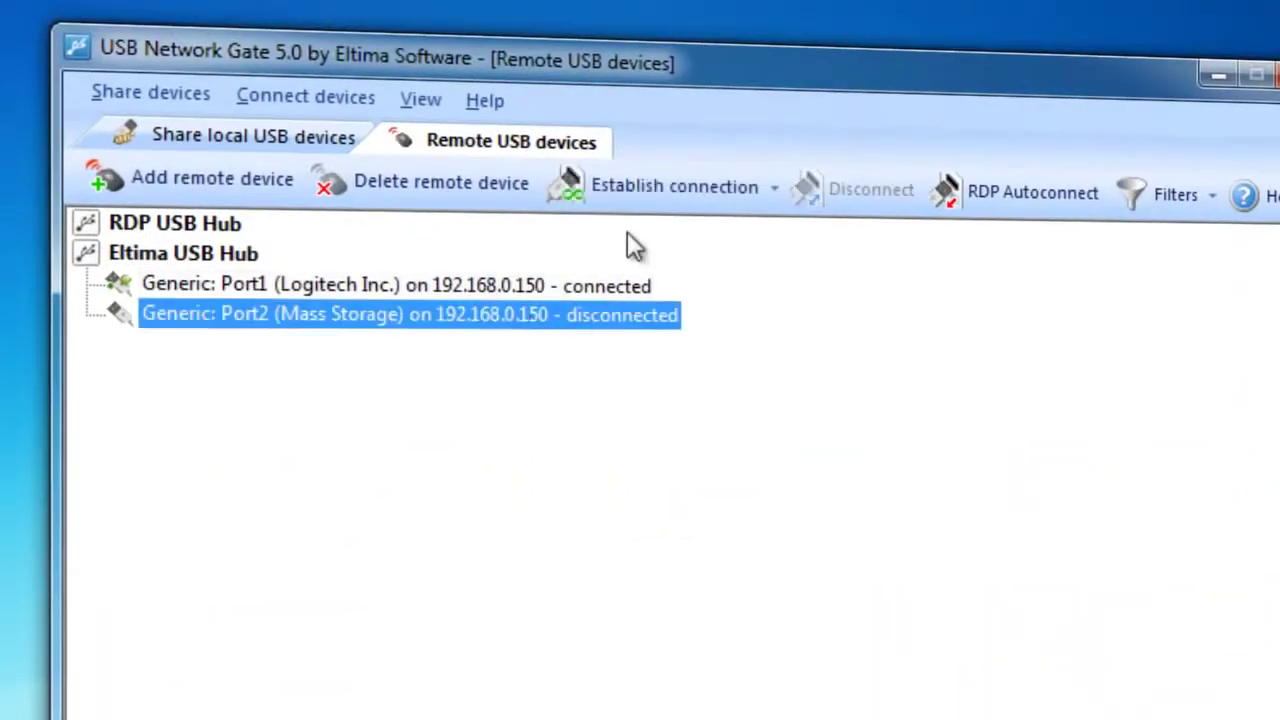
click(648, 195)
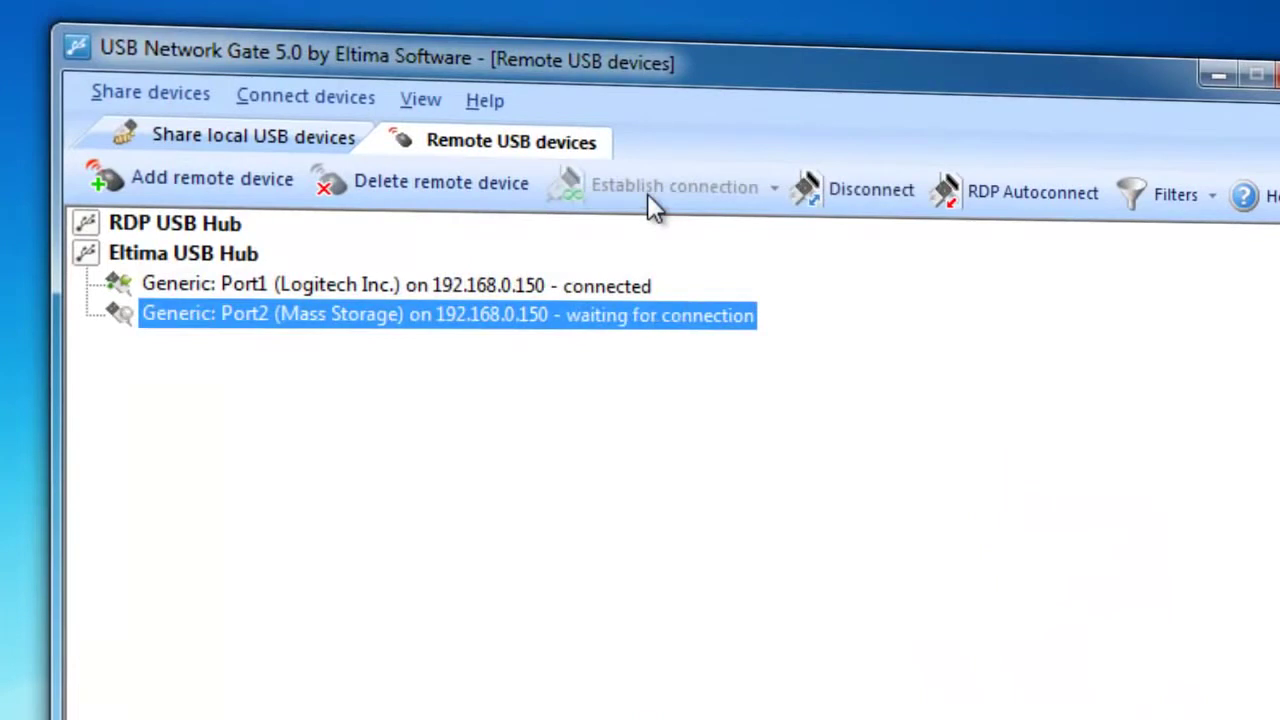